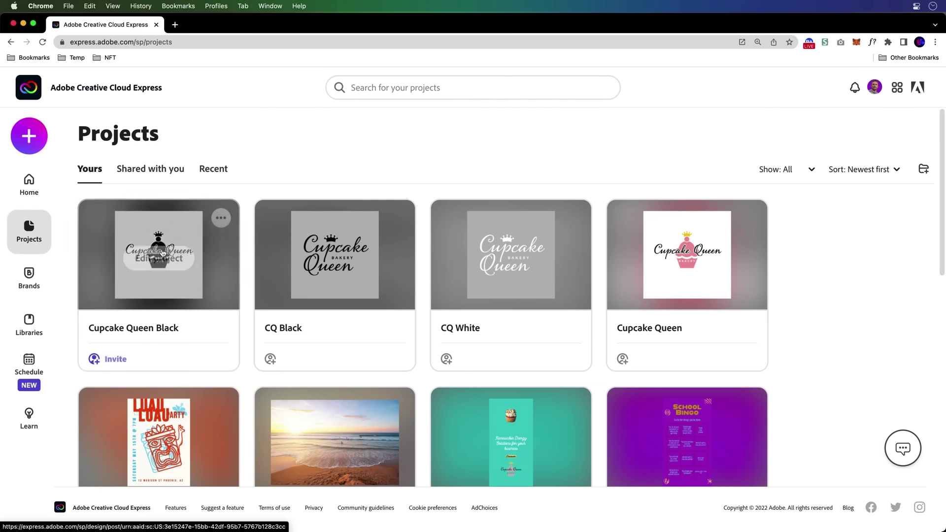
Check the Cupcake Queen brand colors and fonts, then start a blank Instagram post.
click(22, 276)
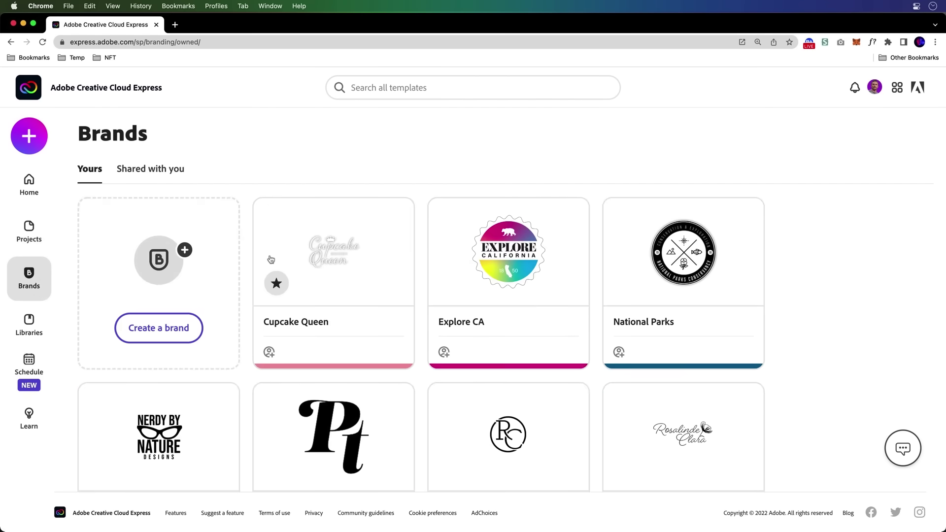
click(270, 259)
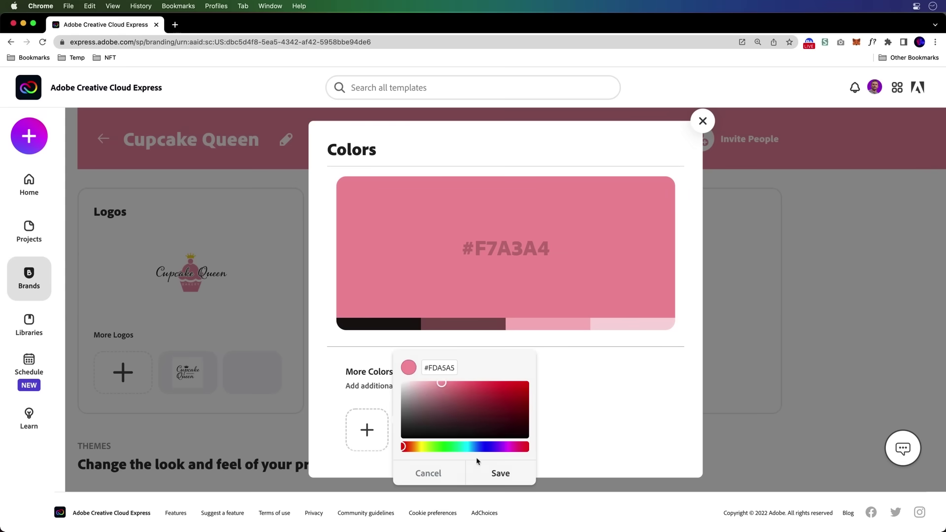
click(501, 473)
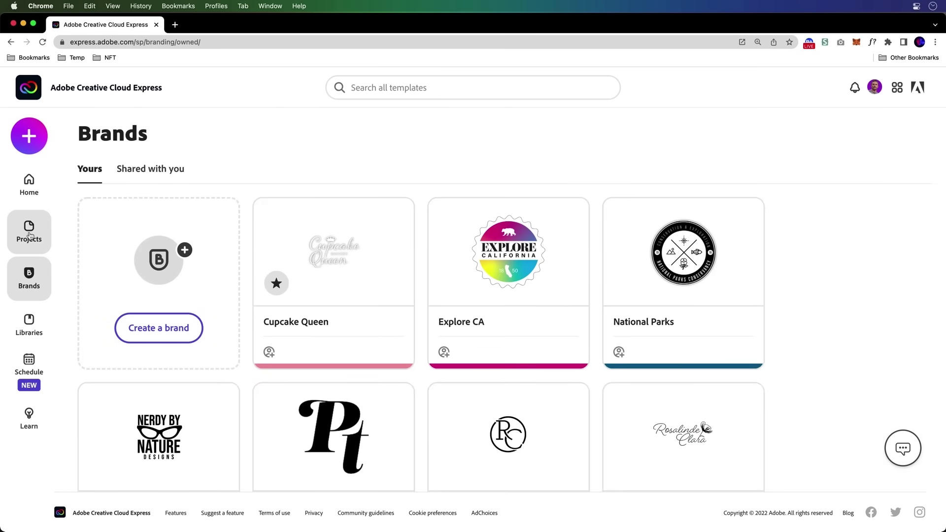
click(27, 146)
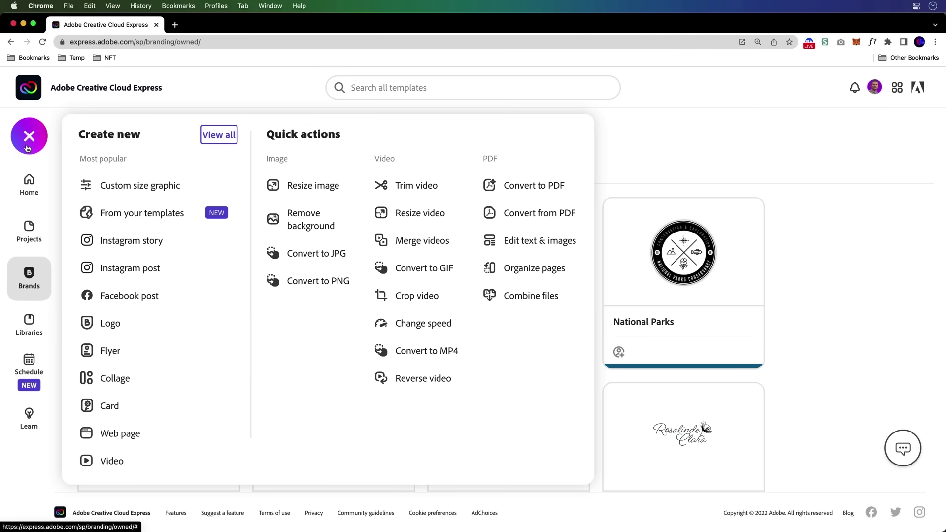
click(98, 269)
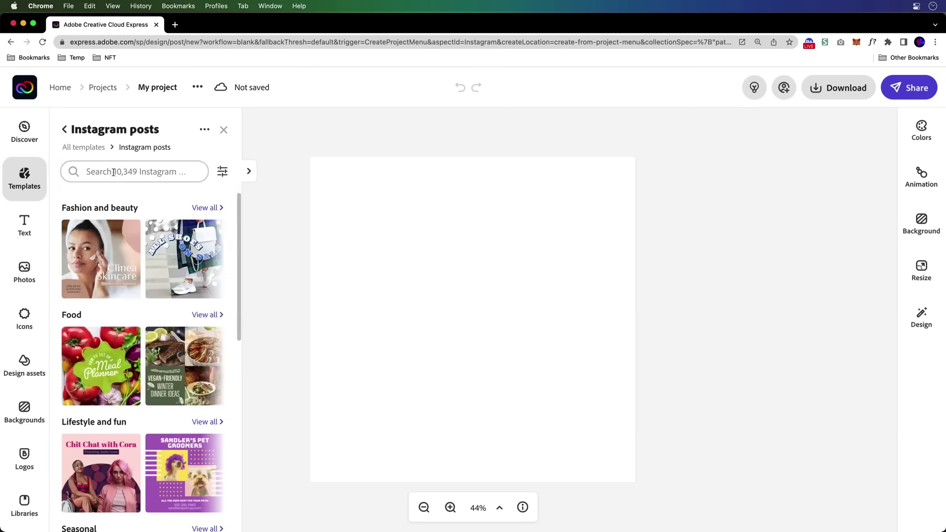
Search templates for 'bakery' and apply the Sparks Bakery Shop template to the post.
click(113, 174)
text(bakery)
key(Return)
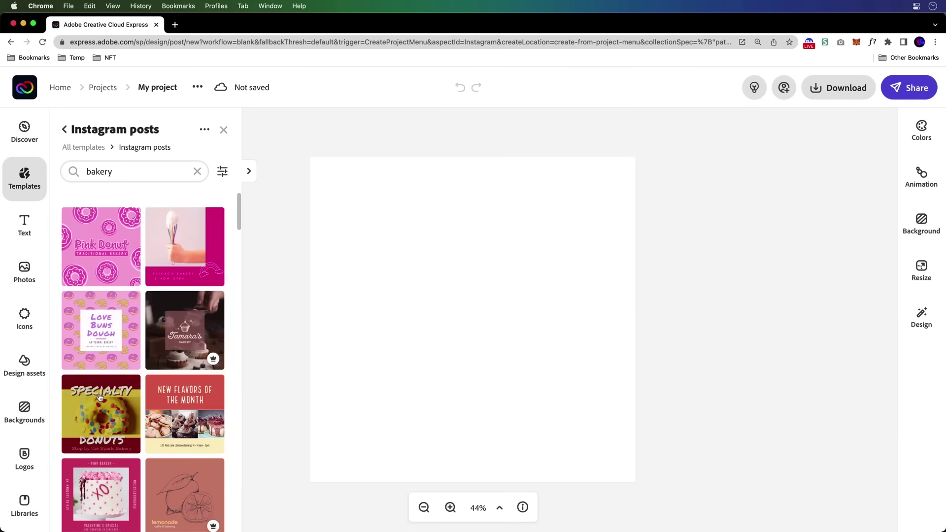
scroll(101, 398, down, 5)
scroll(101, 398, down, 2)
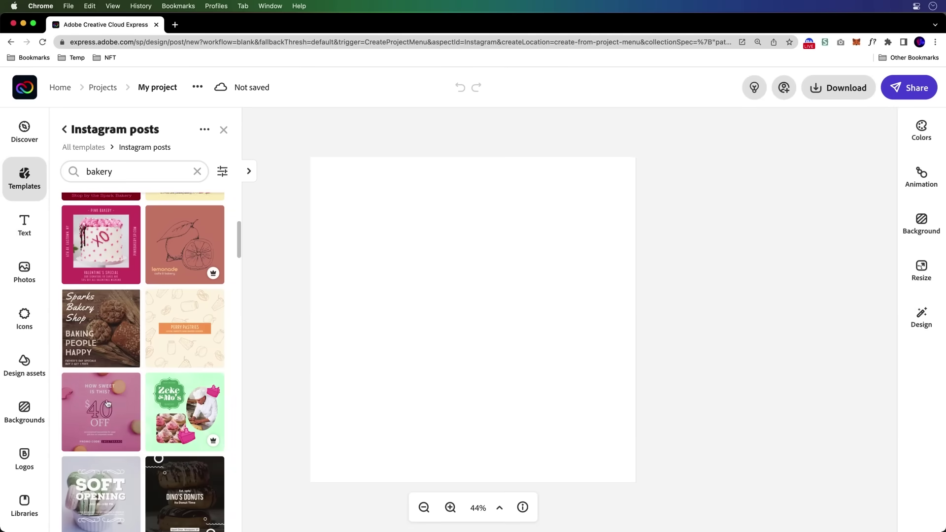
click(78, 334)
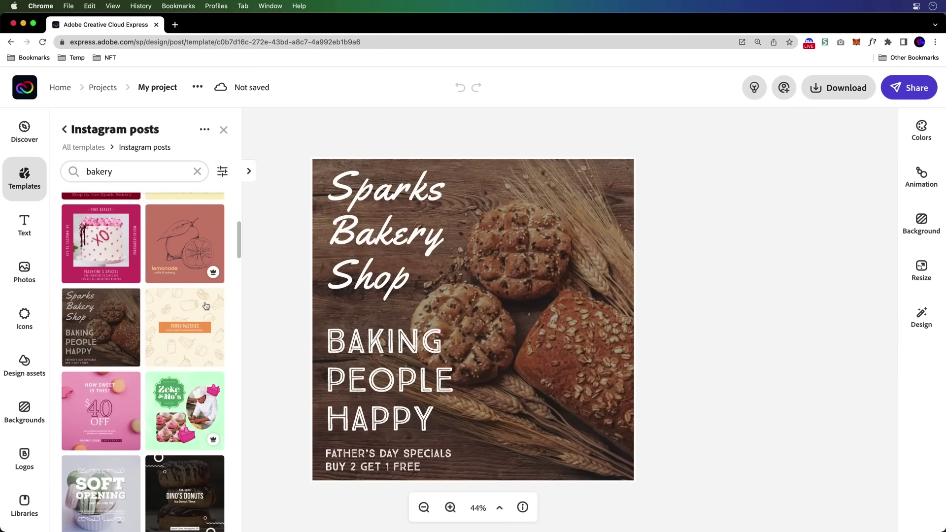
click(381, 196)
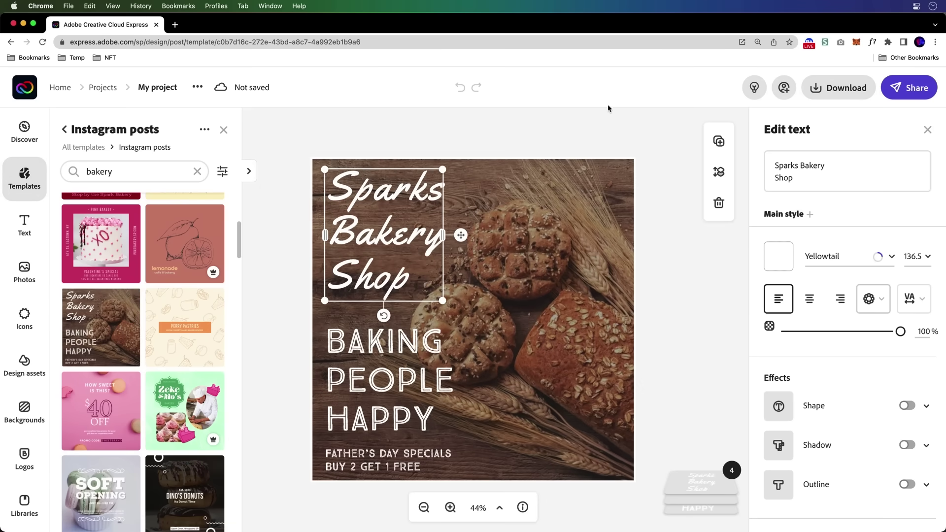
click(605, 134)
Apply the Cupcake Queen brand from the Design panel, then select the headline.
click(922, 318)
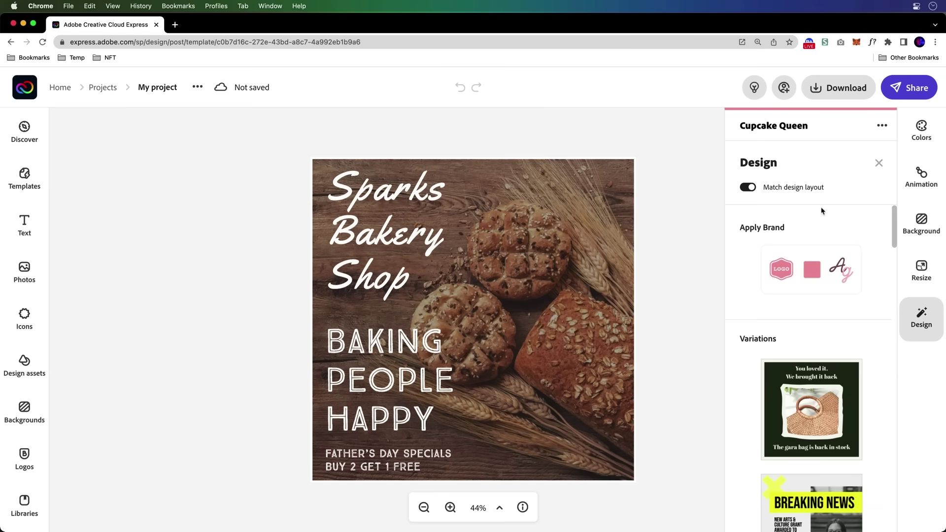
click(771, 271)
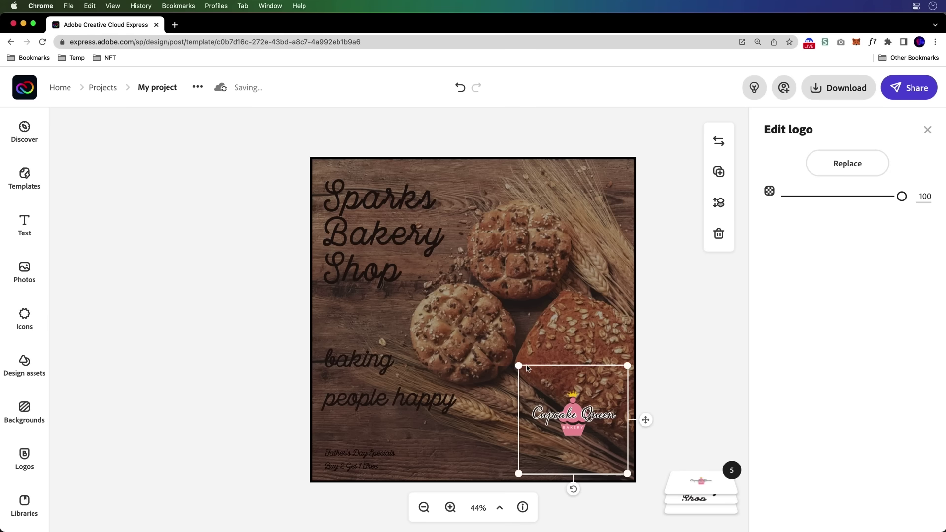
click(338, 232)
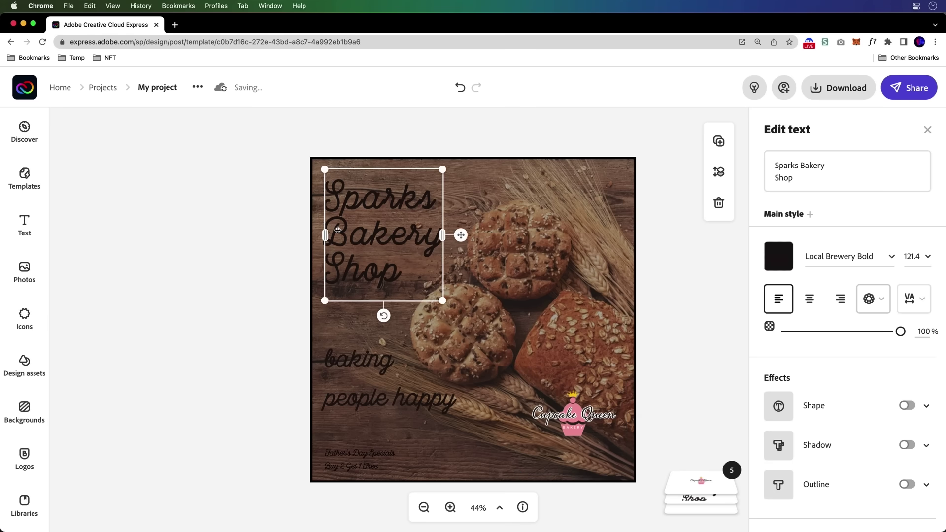
Change the headline to 'A bakery where everyone is royalty.' in cream #FCFDDA.
click(773, 189)
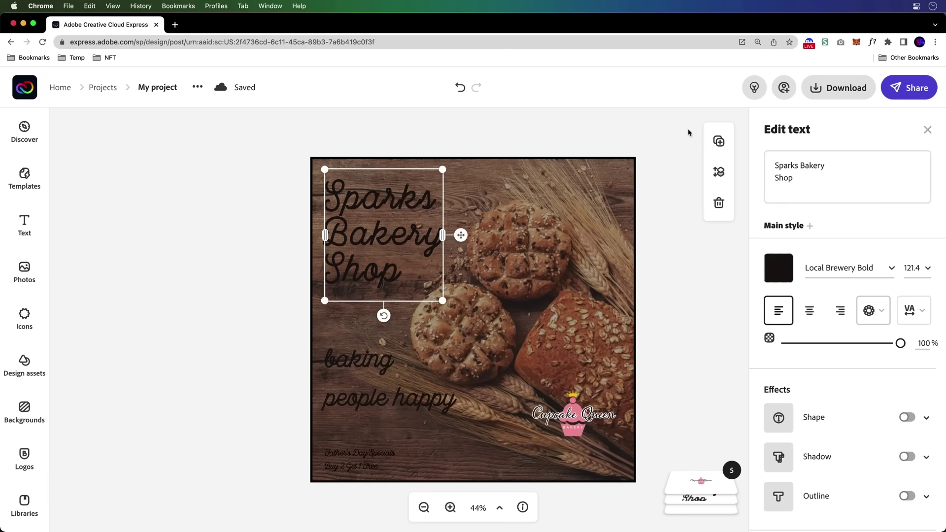
text(A bakery where everyone is royalty.)
click(781, 270)
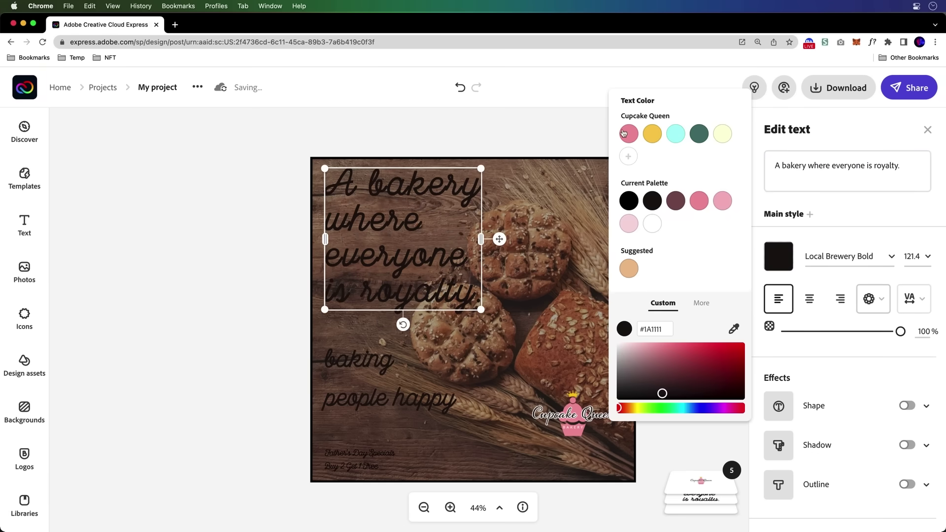
click(722, 135)
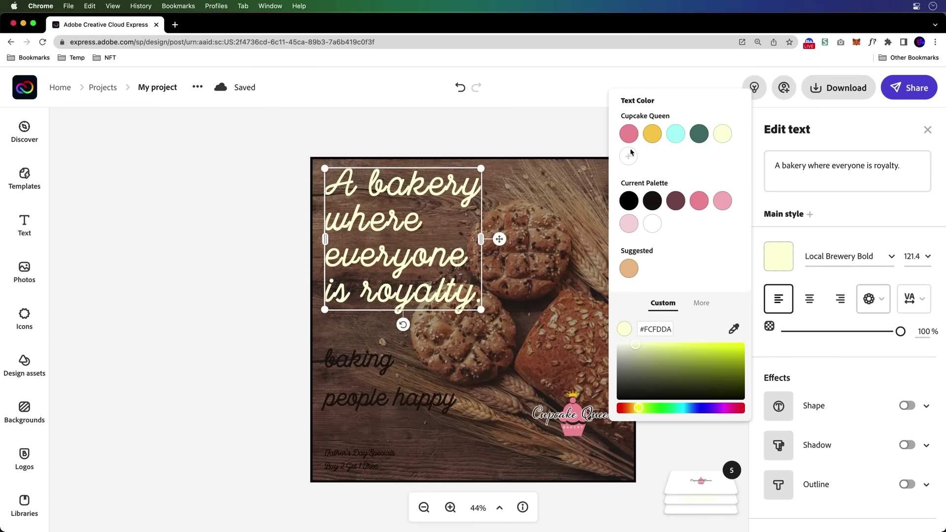
Delete the 'baking people happy' and Father's Day specials text boxes.
click(360, 362)
key(Delete)
click(347, 455)
key(Delete)
Enlarge the Cupcake Queen logo and centre it on the canvas.
click(536, 378)
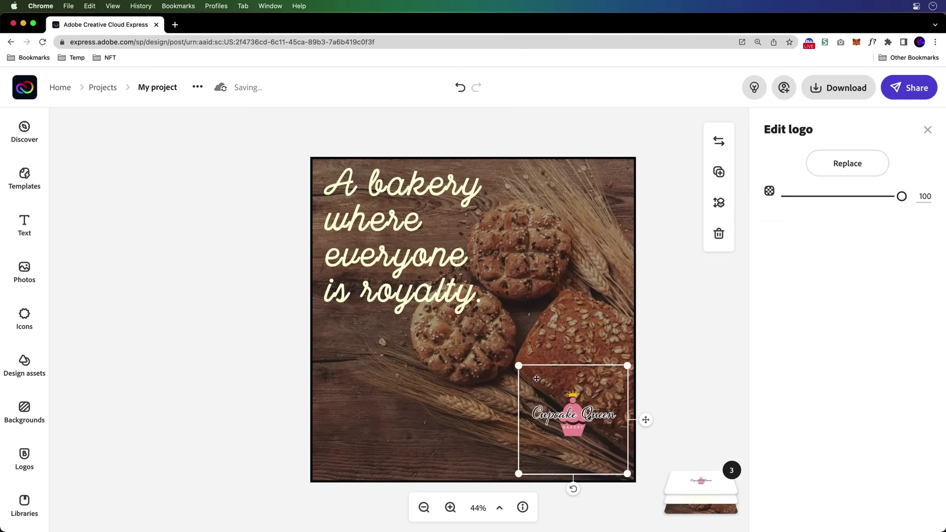
drag(518, 366, 475, 320)
drag(514, 394, 437, 394)
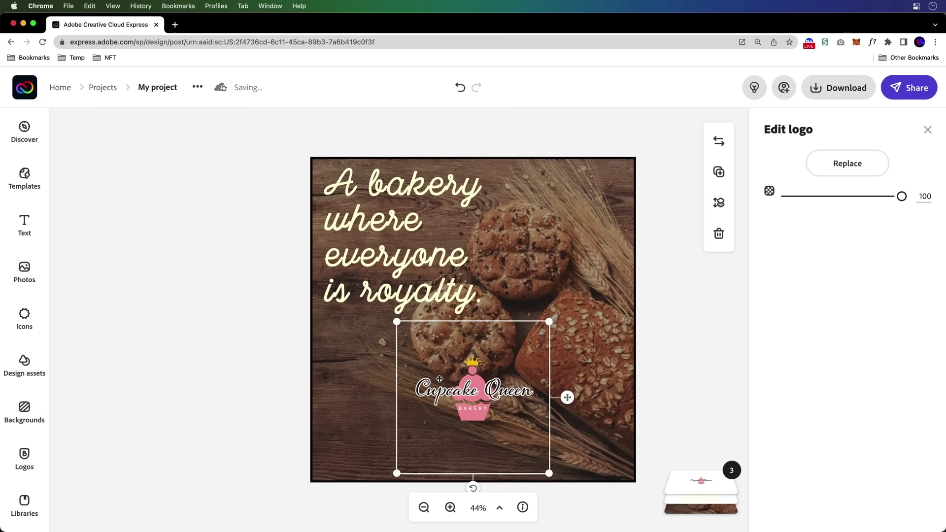
Replace the large pink logo with an enlarged white Cupcake Queen logo at bottom-right.
click(21, 462)
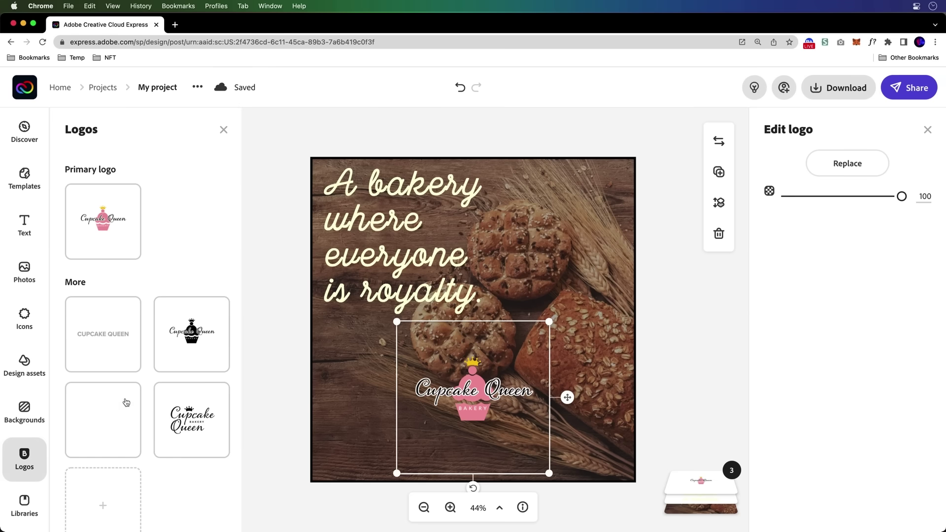
click(100, 434)
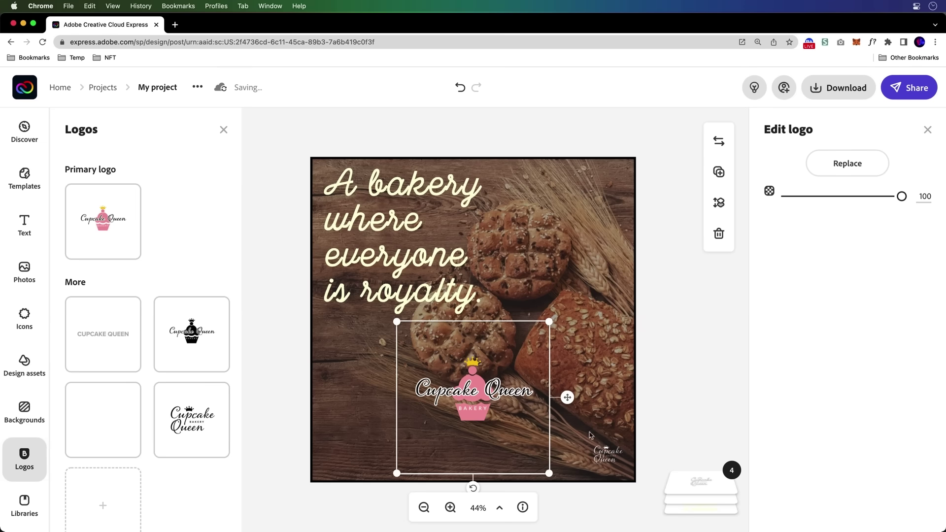
key(Delete)
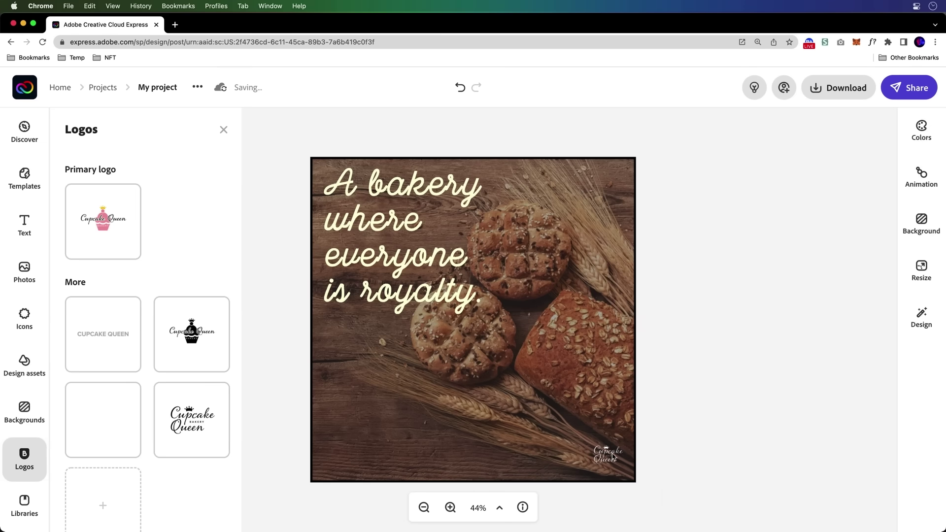
click(611, 456)
drag(588, 435, 532, 379)
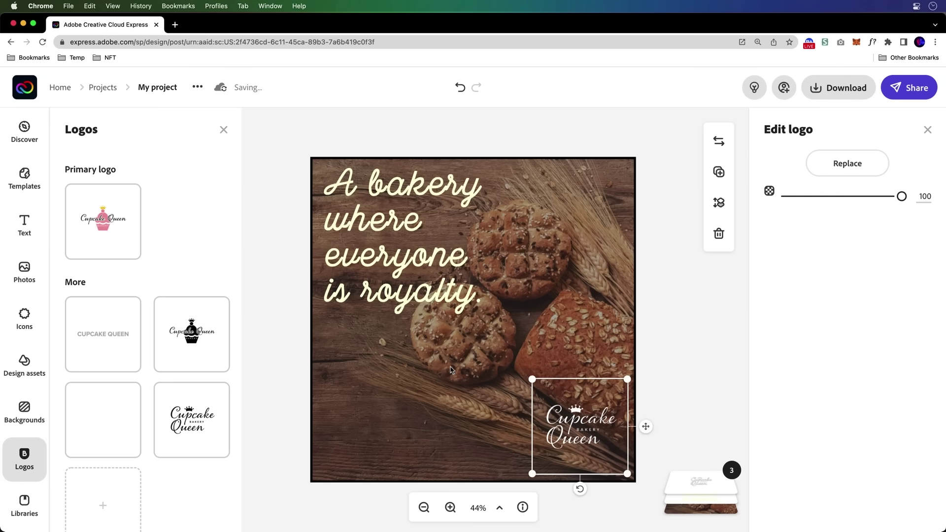
Apply the Colorize filter to the bakery background photo.
click(490, 323)
scroll(901, 423, down, 1)
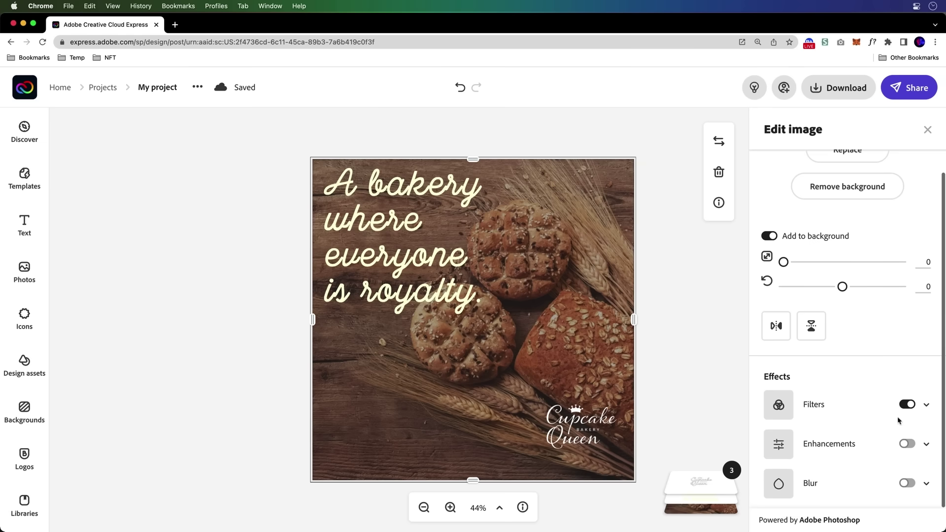
click(927, 405)
scroll(845, 348, down, 5)
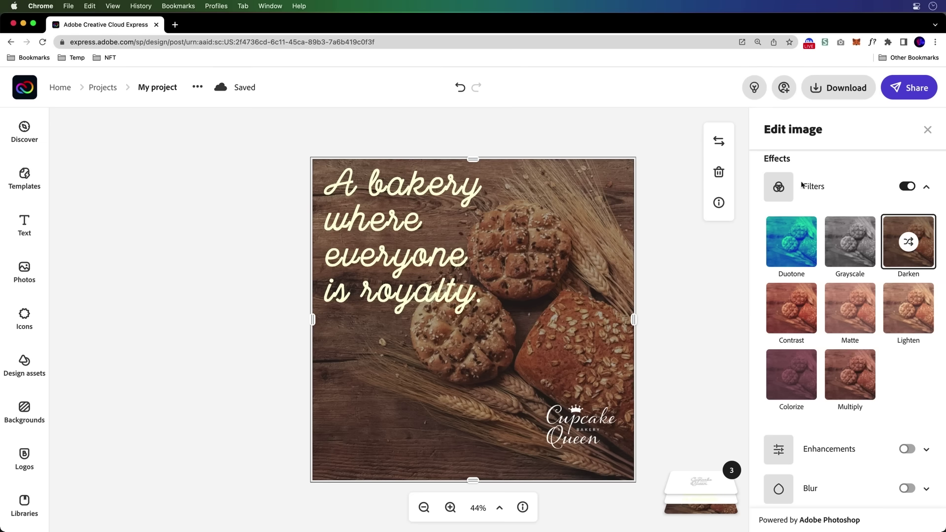
click(782, 385)
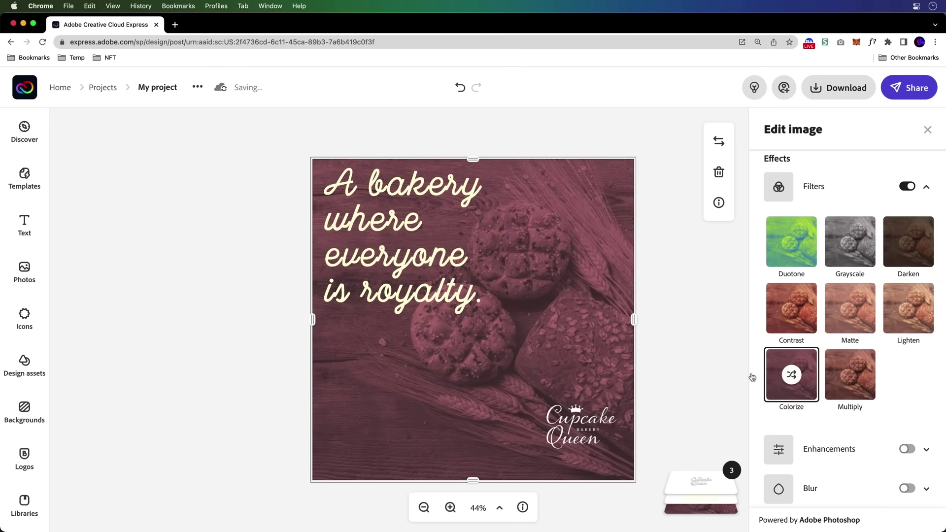
click(260, 220)
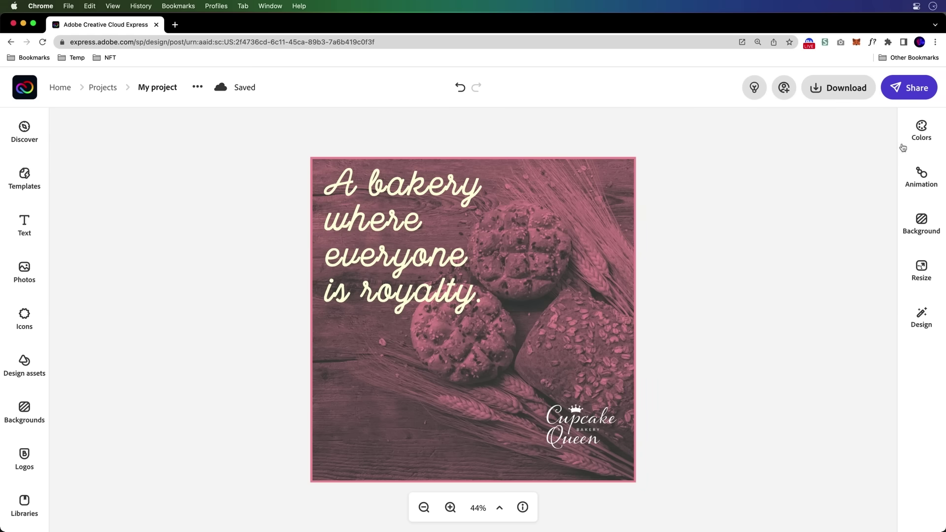
click(919, 133)
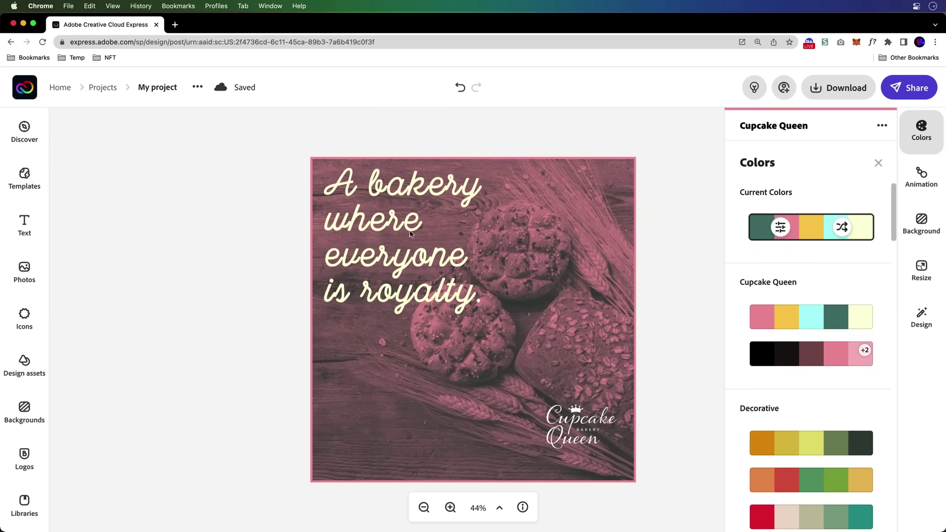
Apply the Cupcake Queen palette and shuffle through its colour arrangements.
click(807, 323)
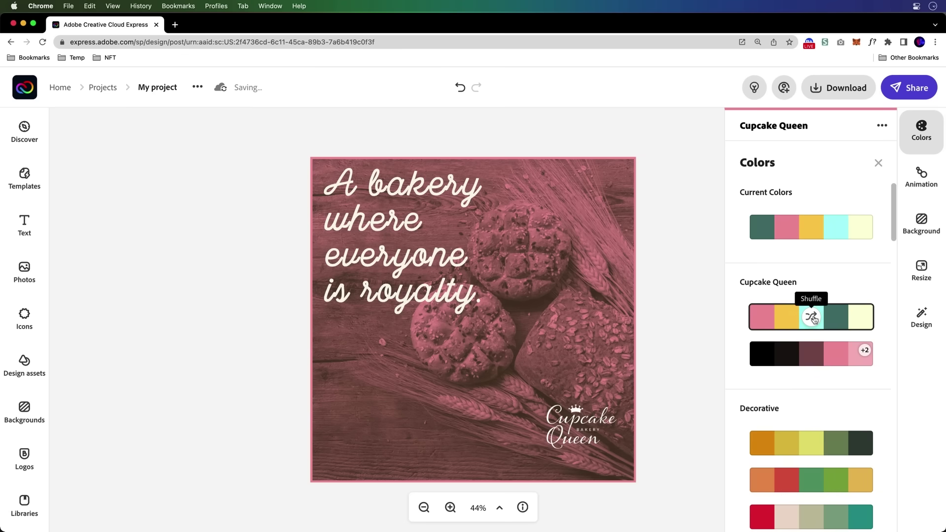
click(813, 318)
click(813, 318)
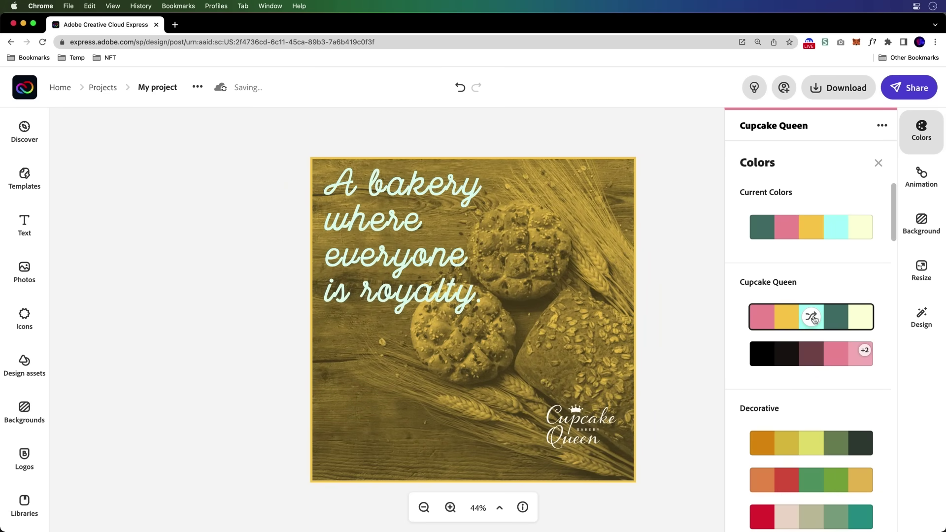
click(813, 317)
click(813, 317)
click(813, 318)
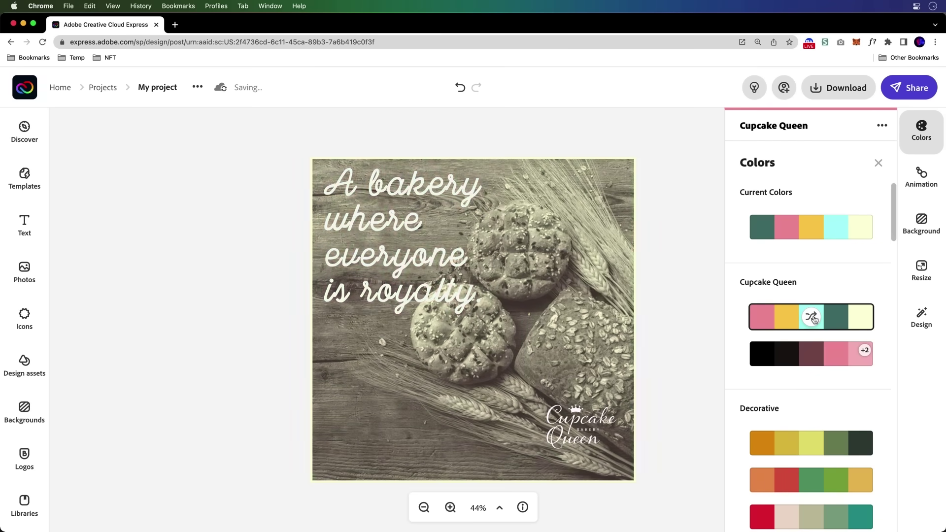
click(813, 317)
click(813, 318)
click(813, 317)
click(813, 318)
click(813, 318)
click(813, 318)
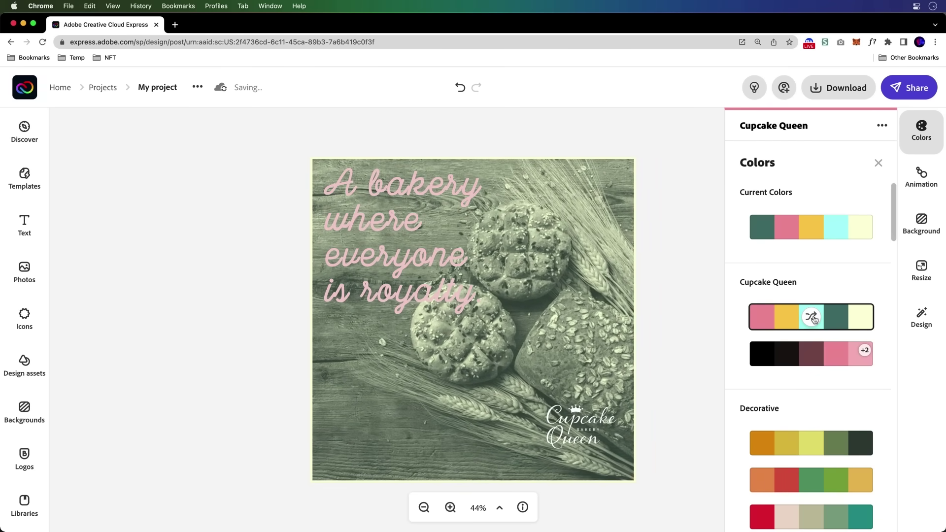
click(812, 317)
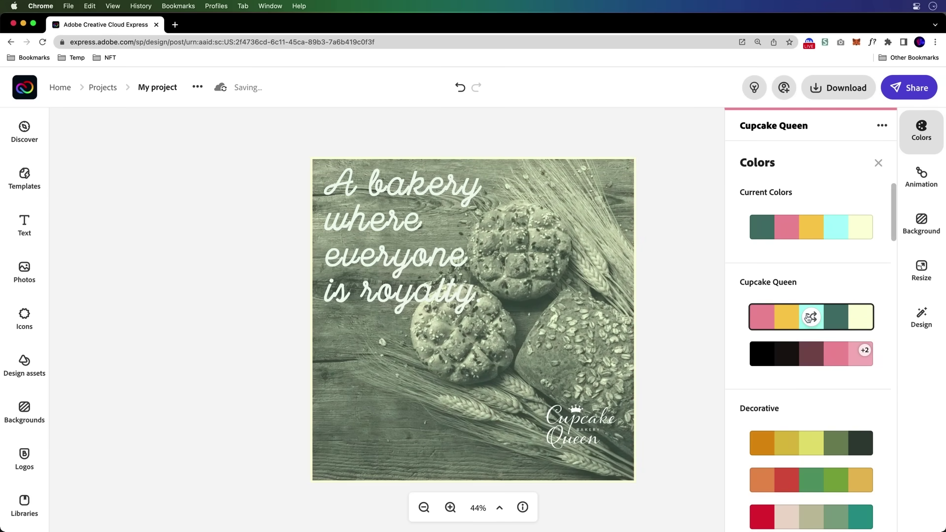
Settle on a teal photo with pink headline and return to the Projects list.
click(810, 317)
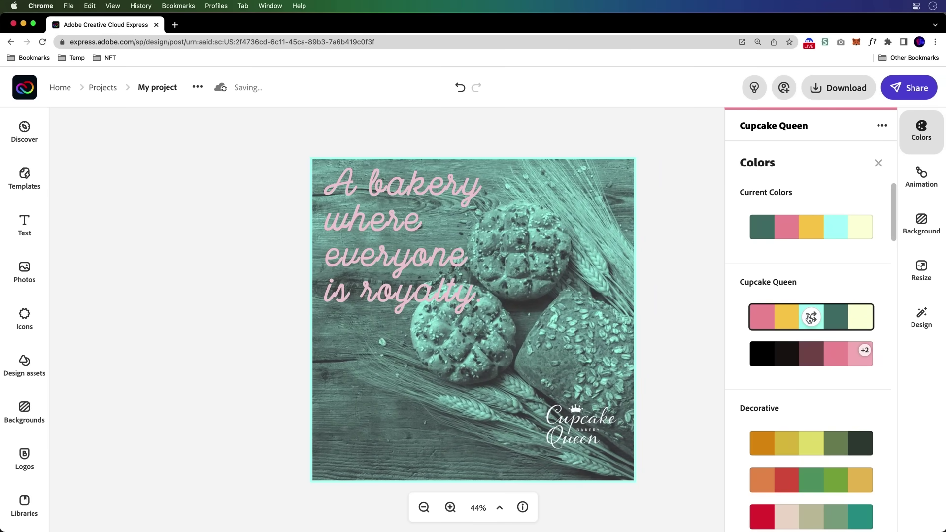
key(Escape)
click(97, 89)
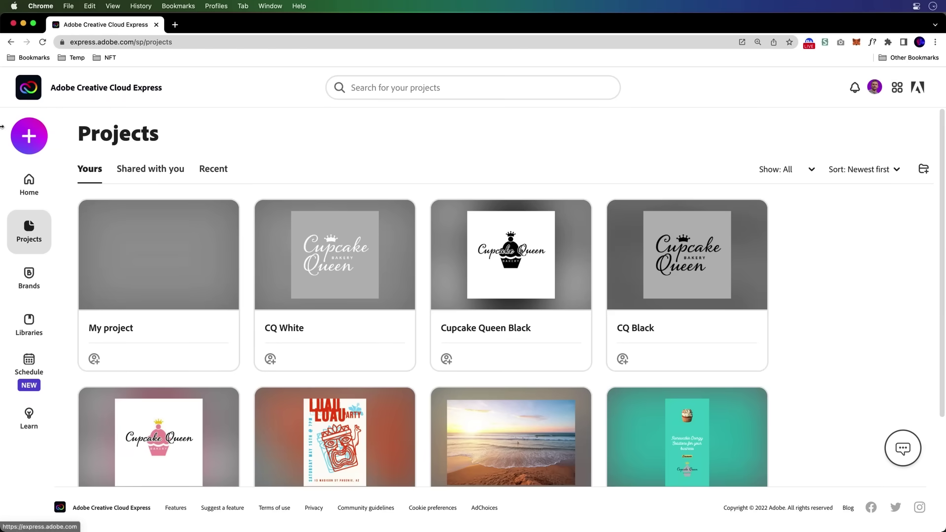
Create a new flyer from the Chamomile & Lavender Blend template.
click(23, 142)
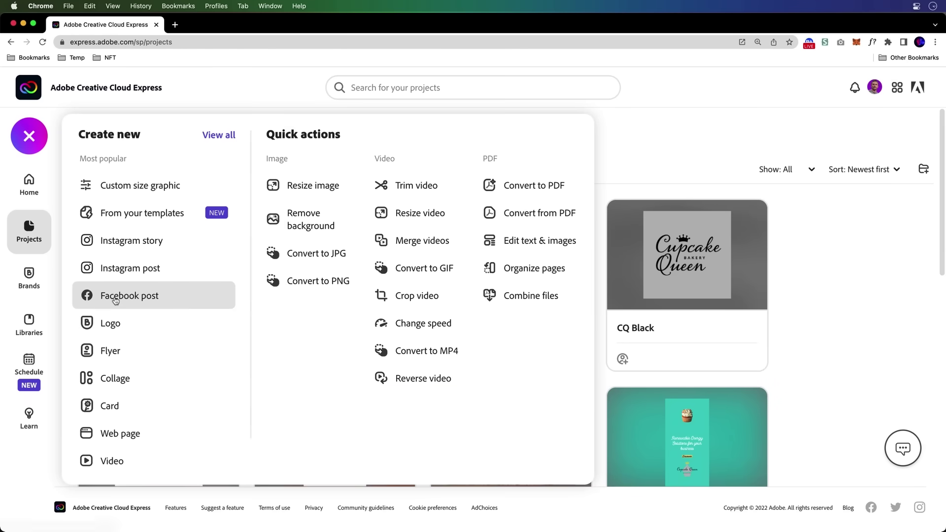
click(83, 351)
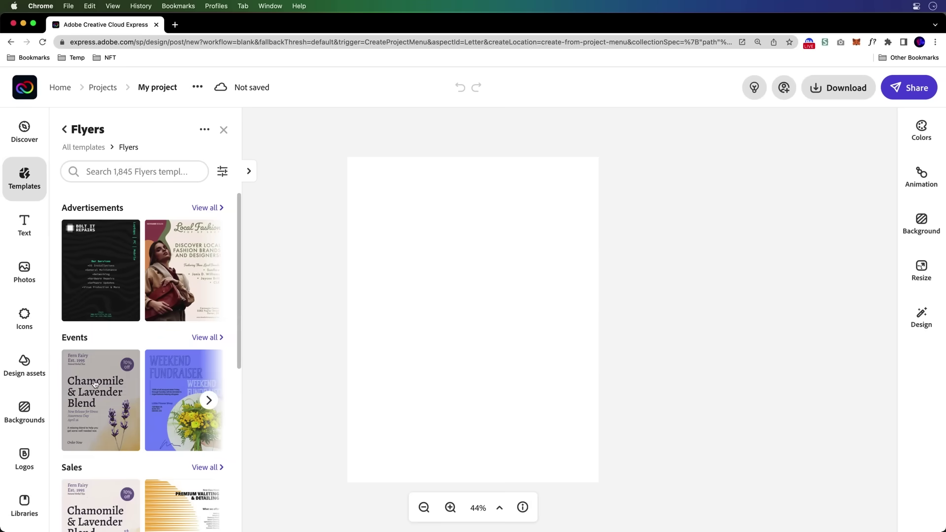
click(97, 384)
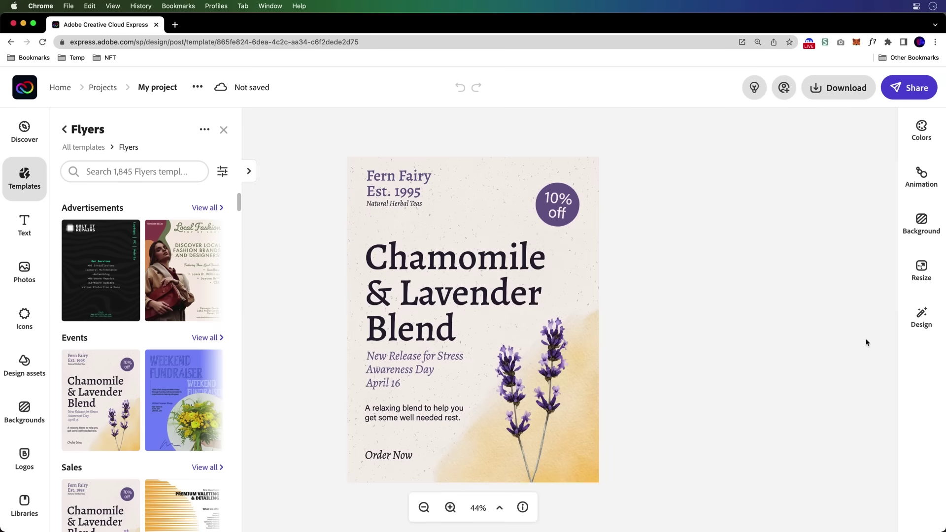
Apply the Cupcake Queen brand styling to the flyer and show the brand logos.
click(921, 318)
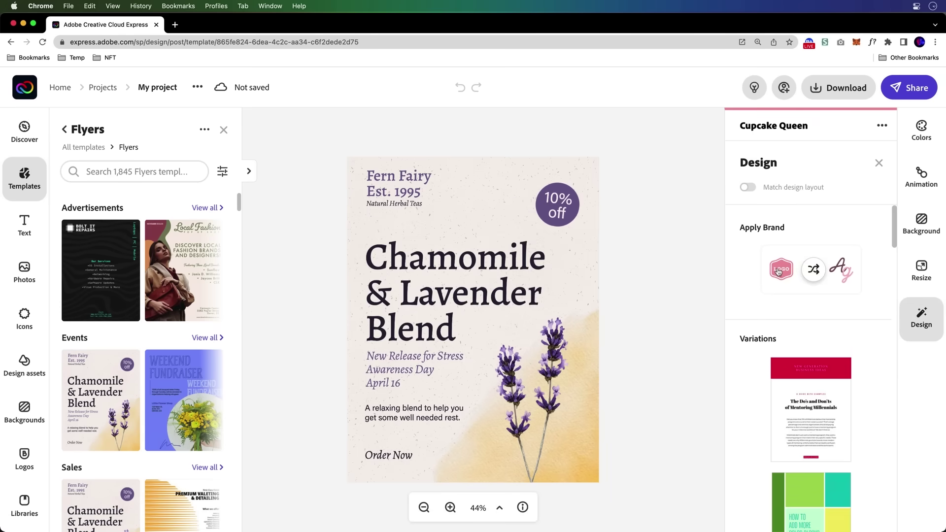
click(779, 272)
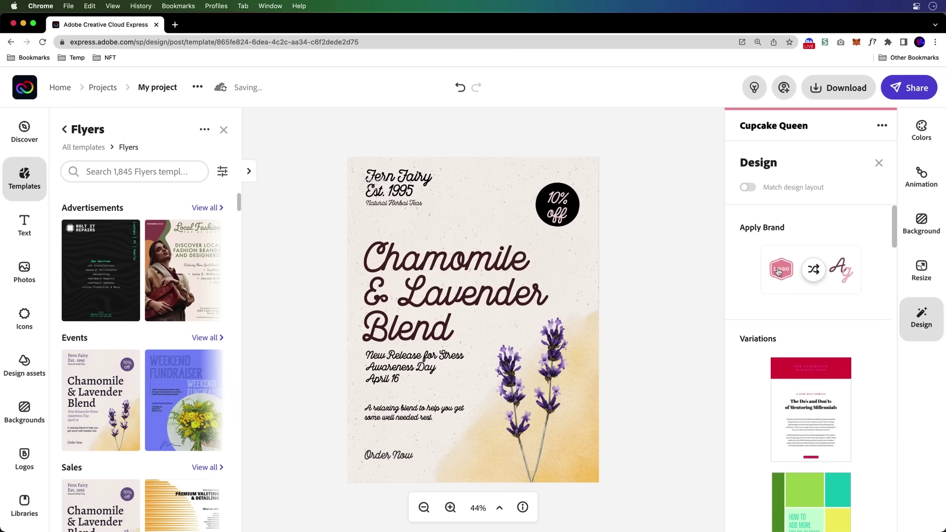
click(25, 458)
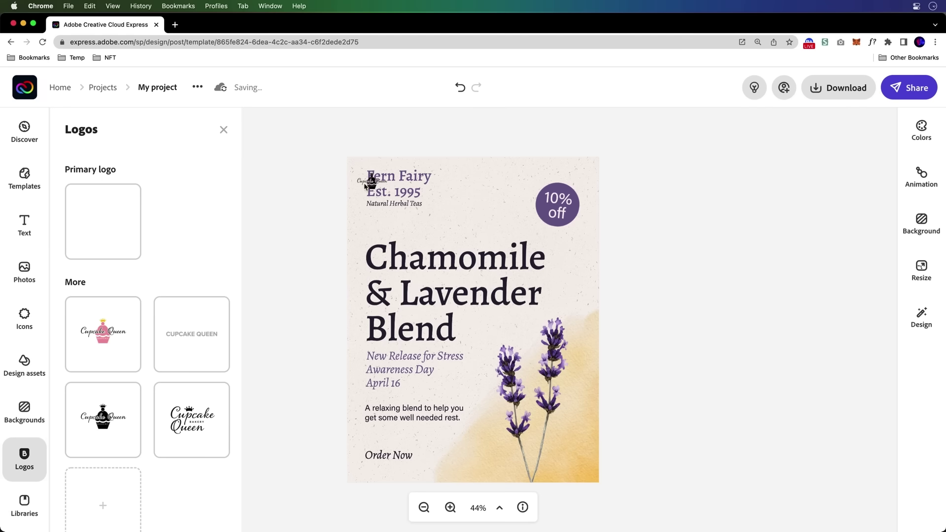
Add the black cupcake Cupcake Queen logo and place it at the flyer's lower right.
click(367, 183)
drag(369, 183, 461, 371)
drag(532, 414, 551, 443)
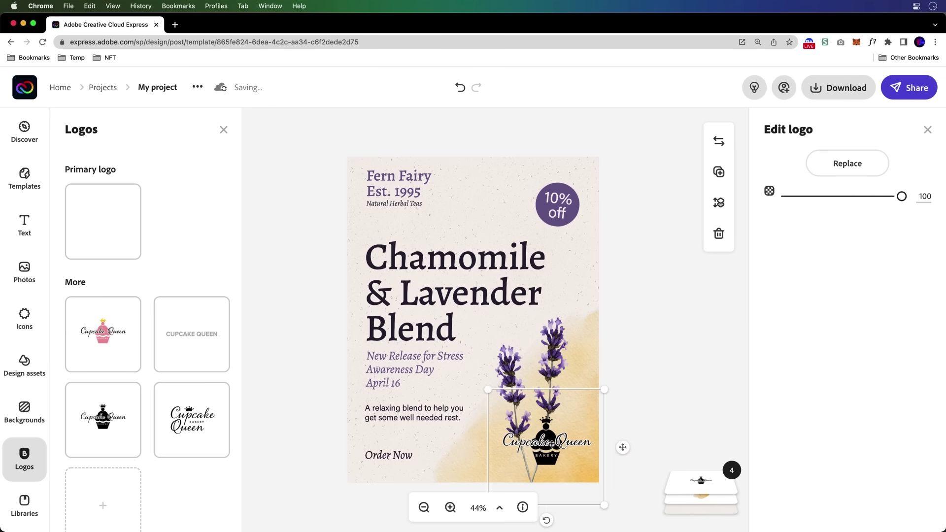